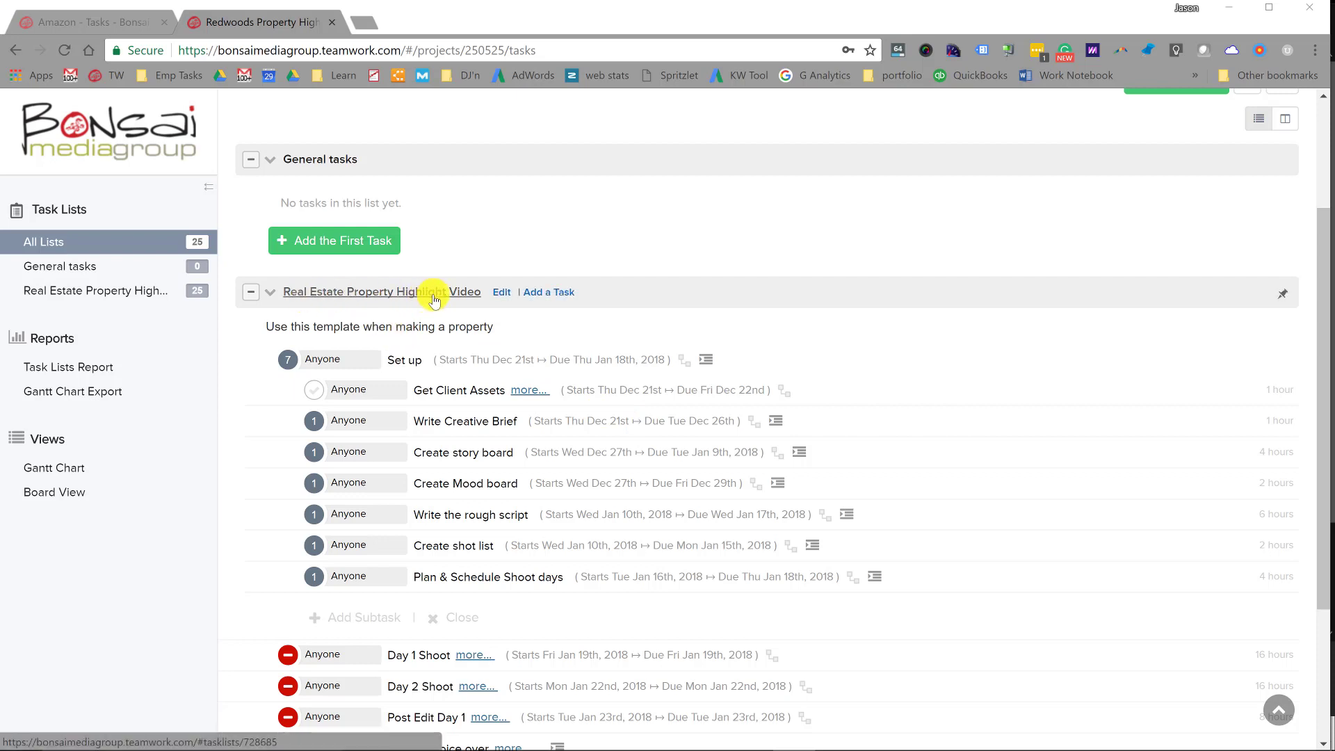
scroll(434, 301, "down", 2)
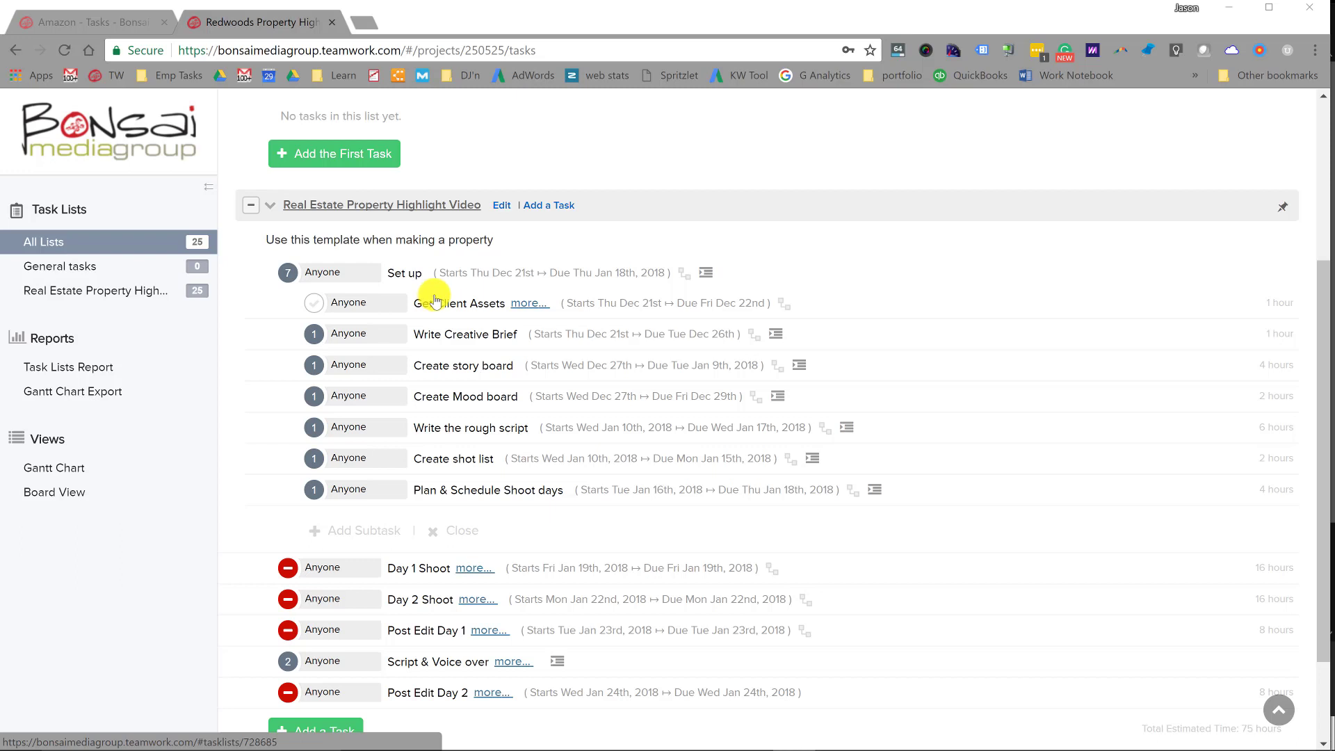
mouse_move(459, 390)
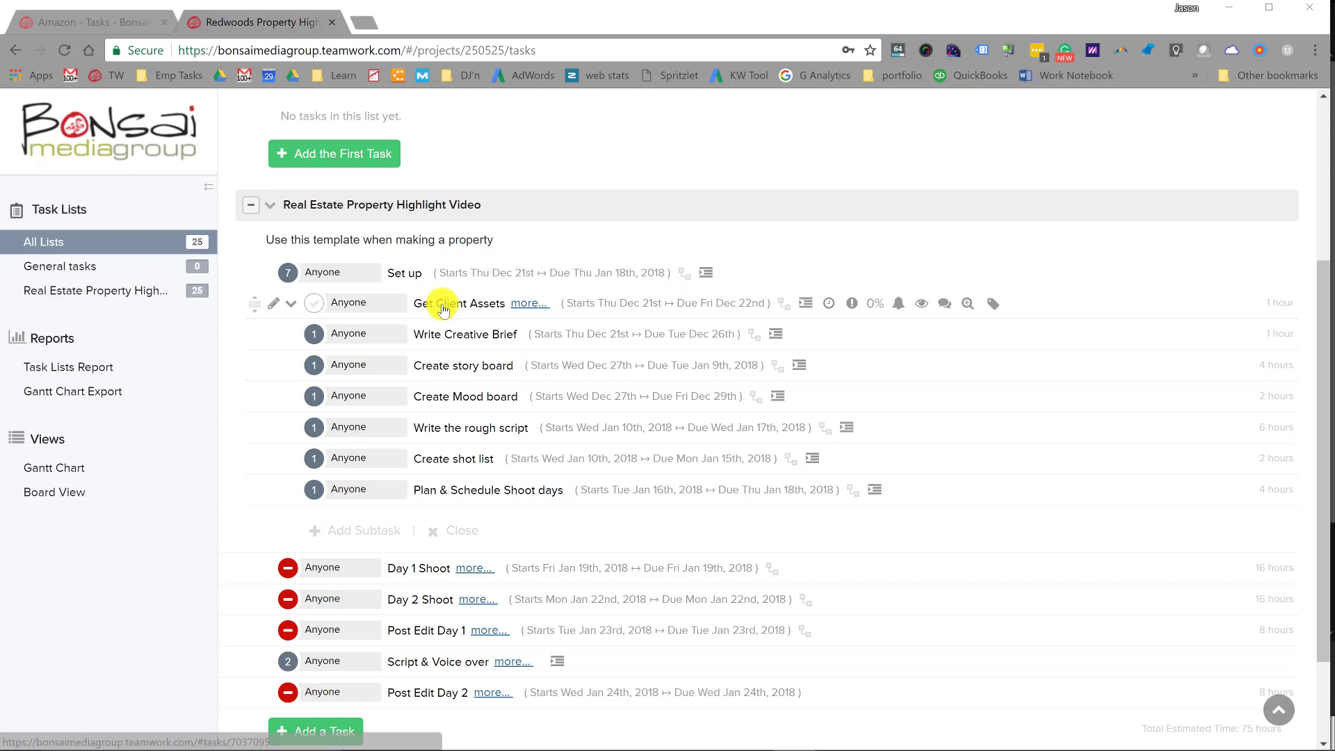
scroll(442, 329, "down", 2)
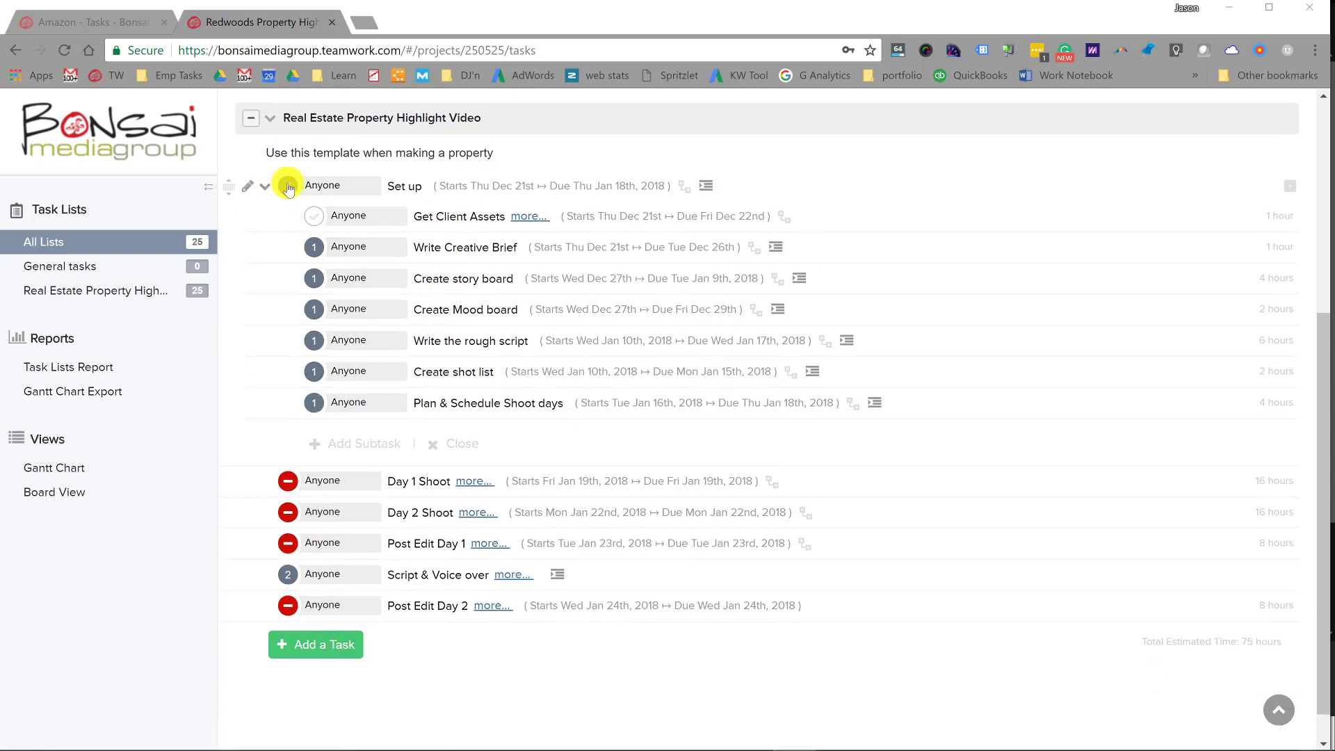
Collapse and re-expand the Set up and Write Creative Brief subtasks in the task list
left_click(288, 186)
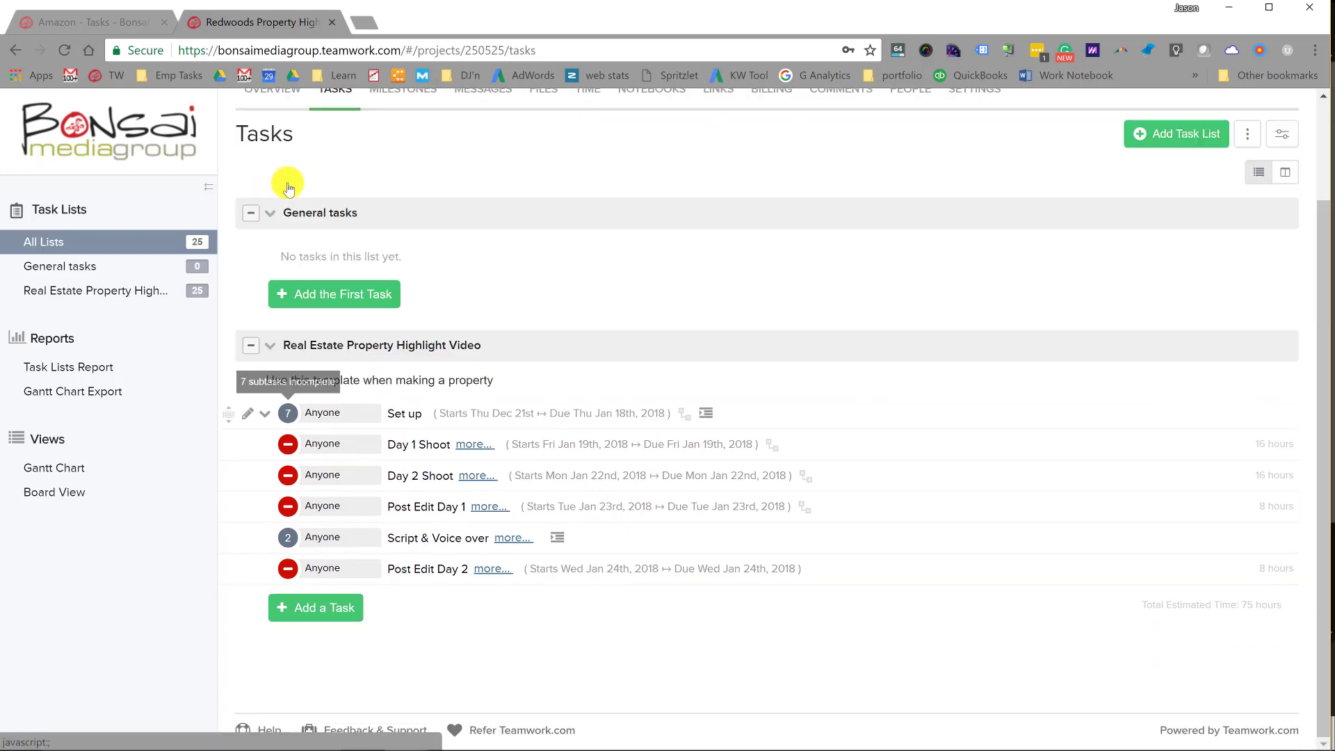
left_click(289, 412)
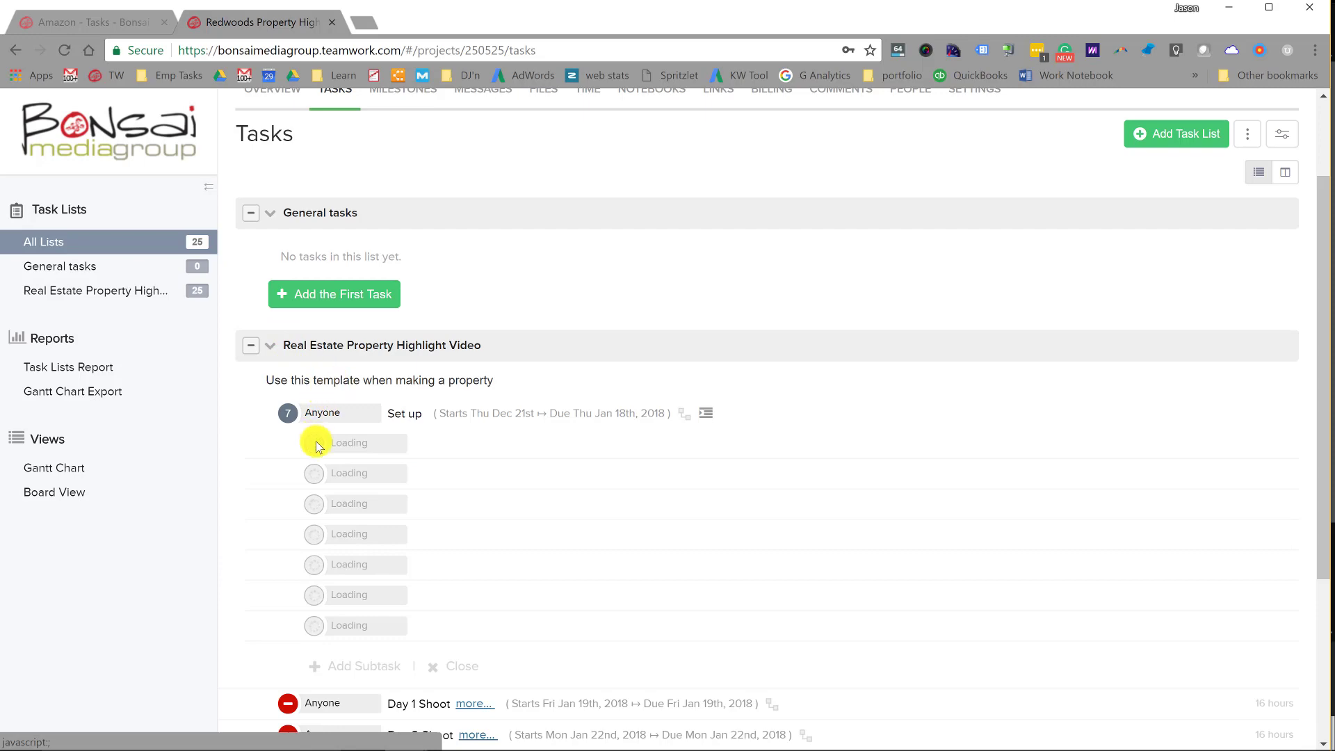
scroll(319, 554, "down", 3)
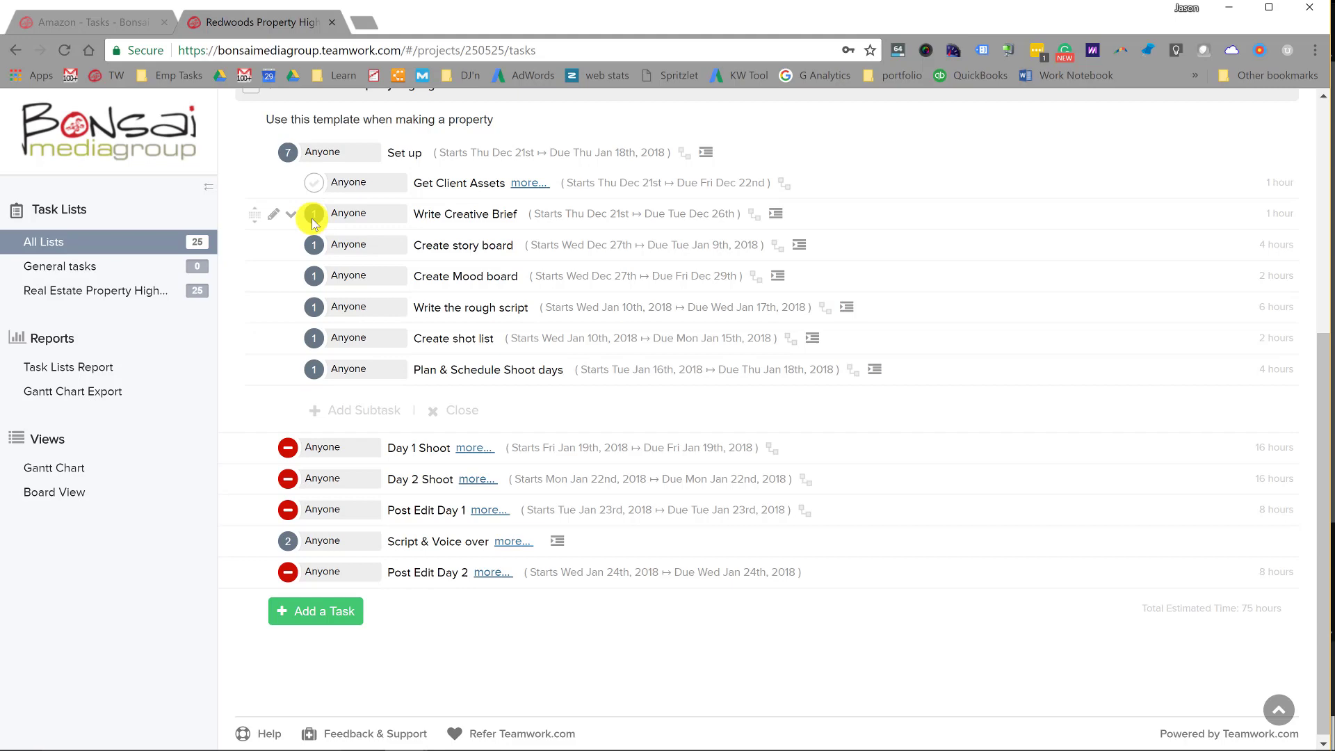
left_click(314, 213)
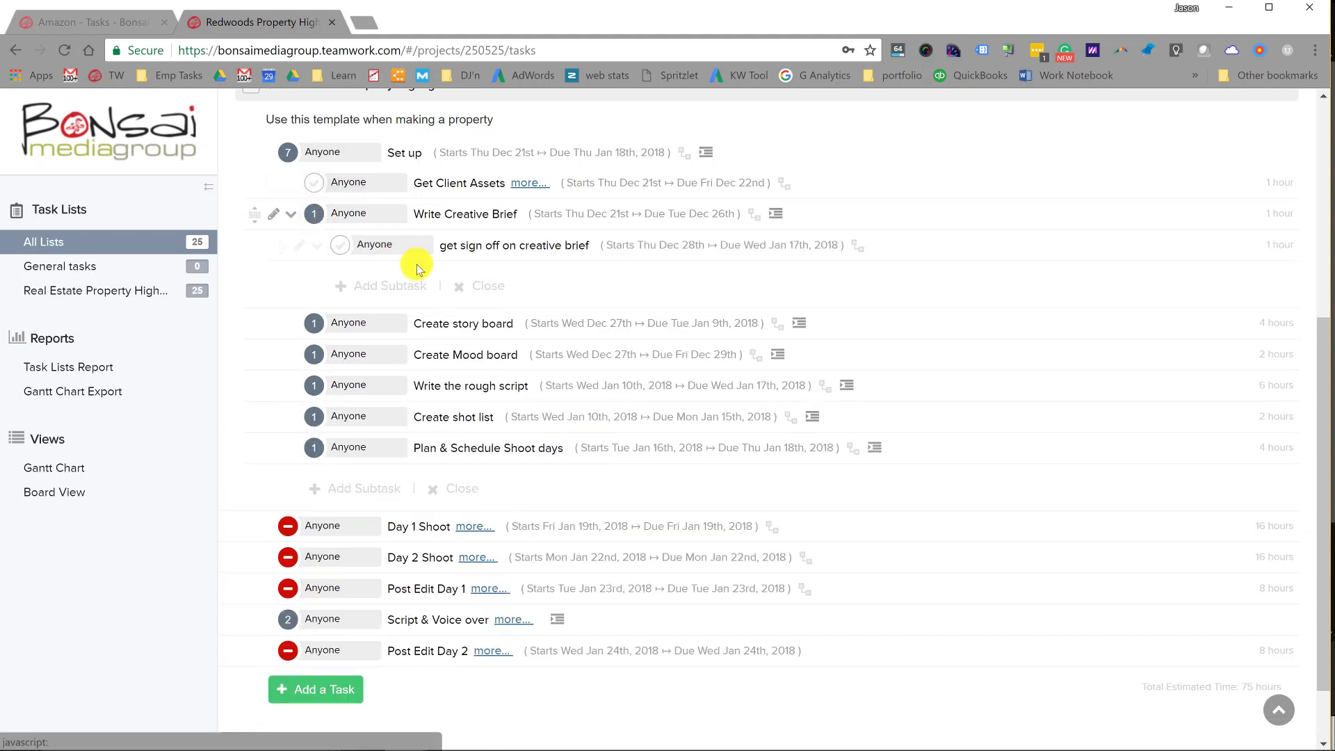
left_click(312, 214)
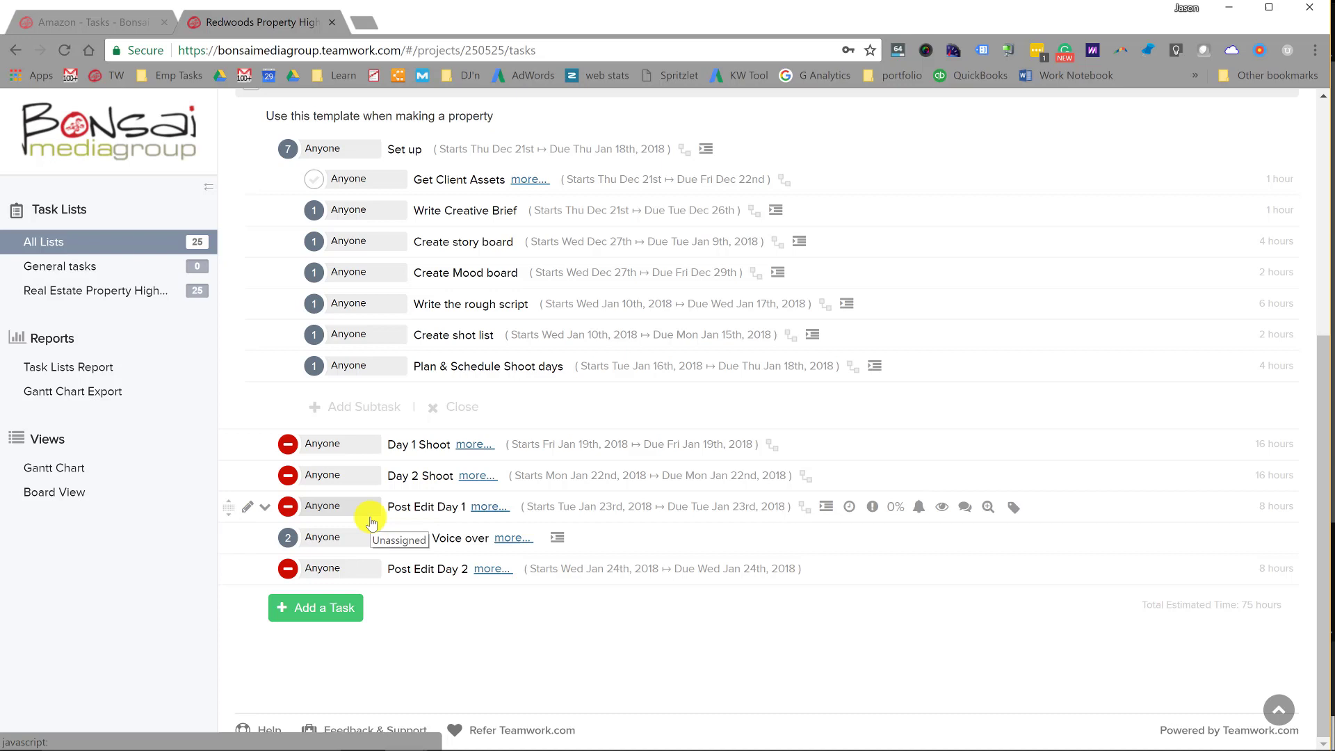
Check Get Client Assets' start and due dates, then bring up the project's Gantt chart
left_click(632, 186)
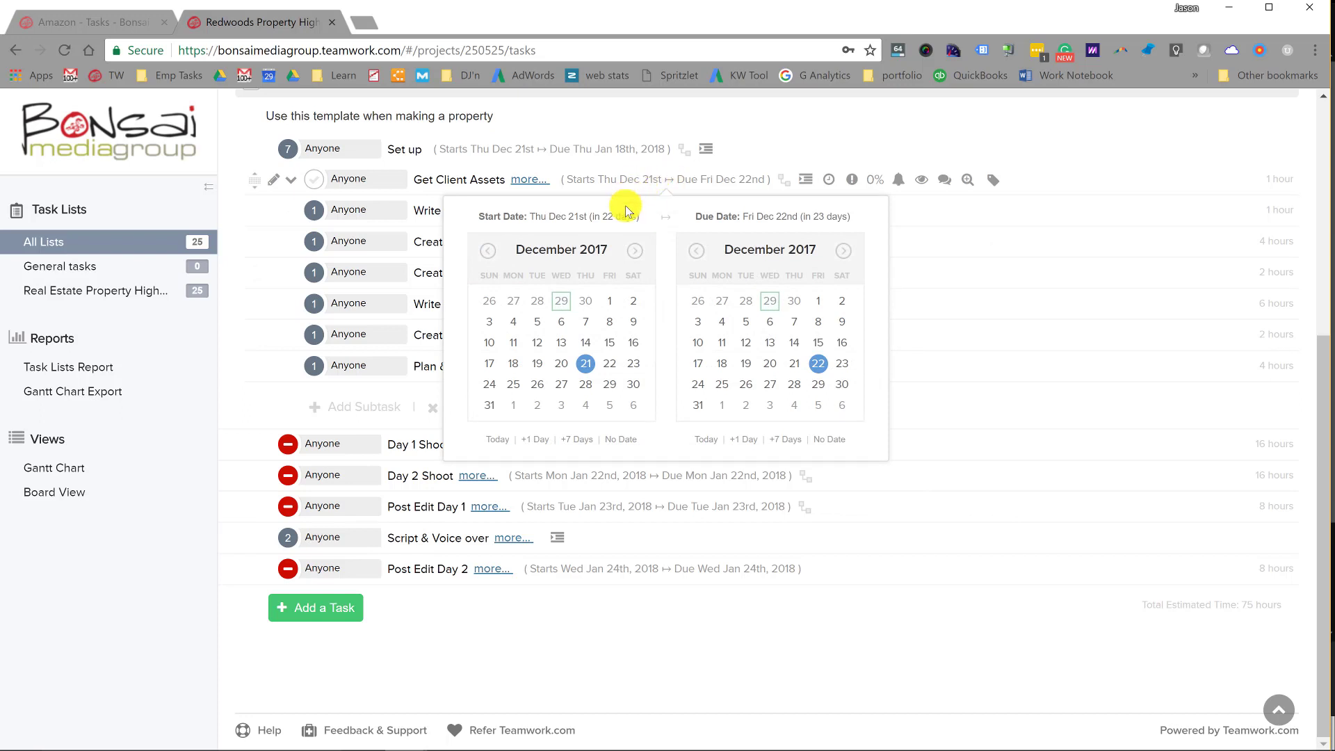
left_click(69, 472)
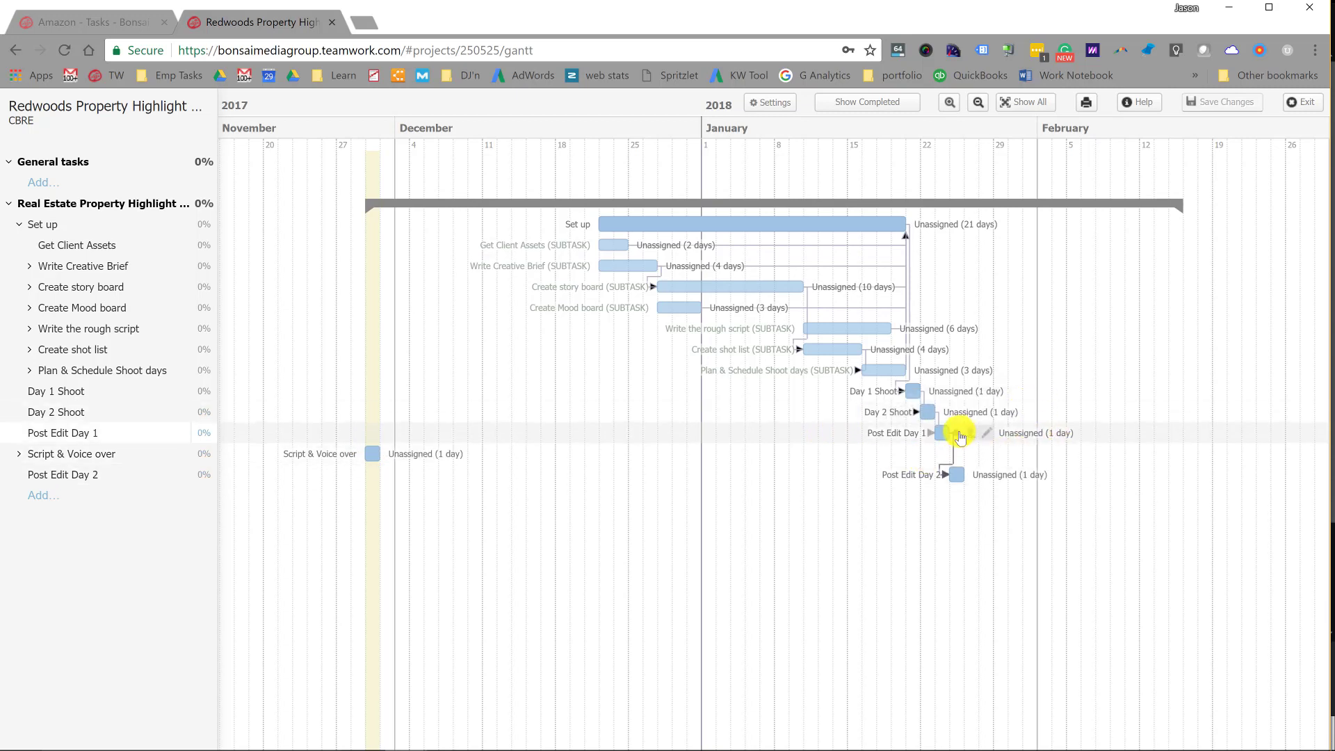
mouse_move(1020, 409)
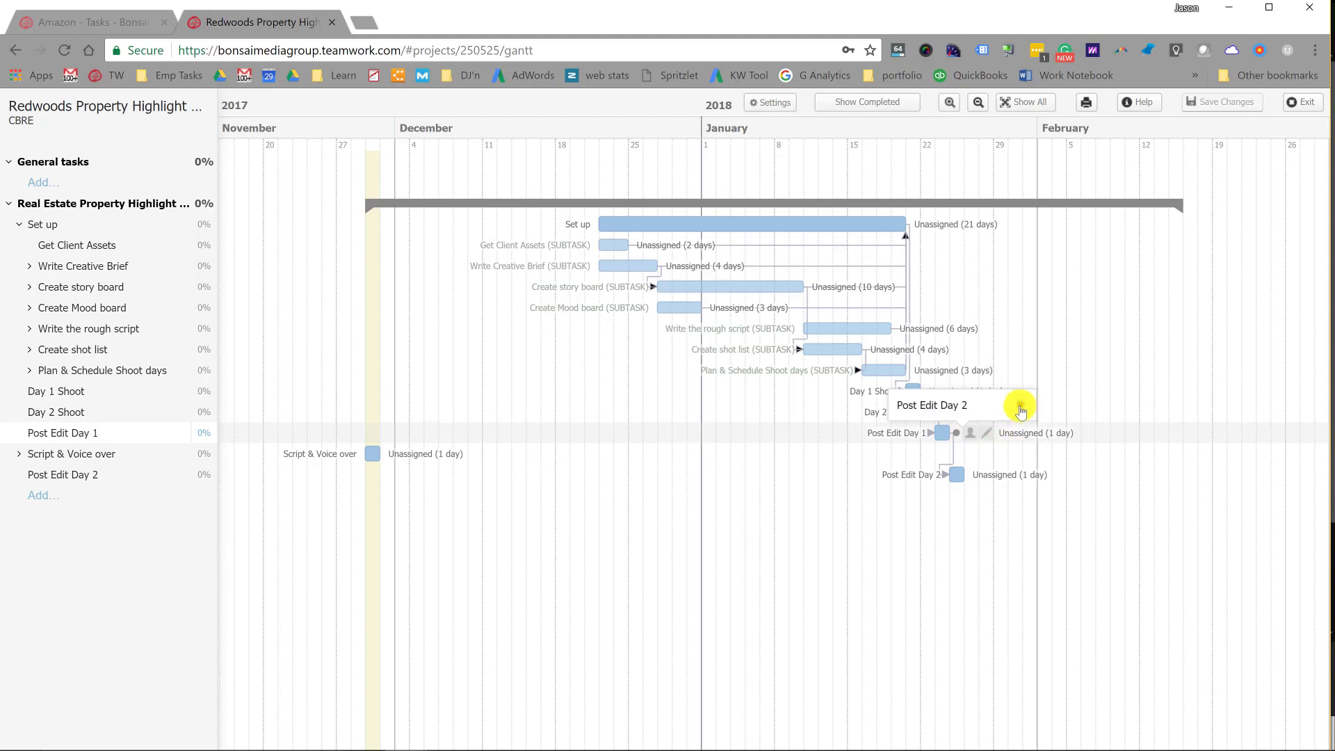
Unlink Post Edit Day 2, then chain Post Edit Day 1 → Script & Voice over → Post Edit Day 2
left_click(1021, 410)
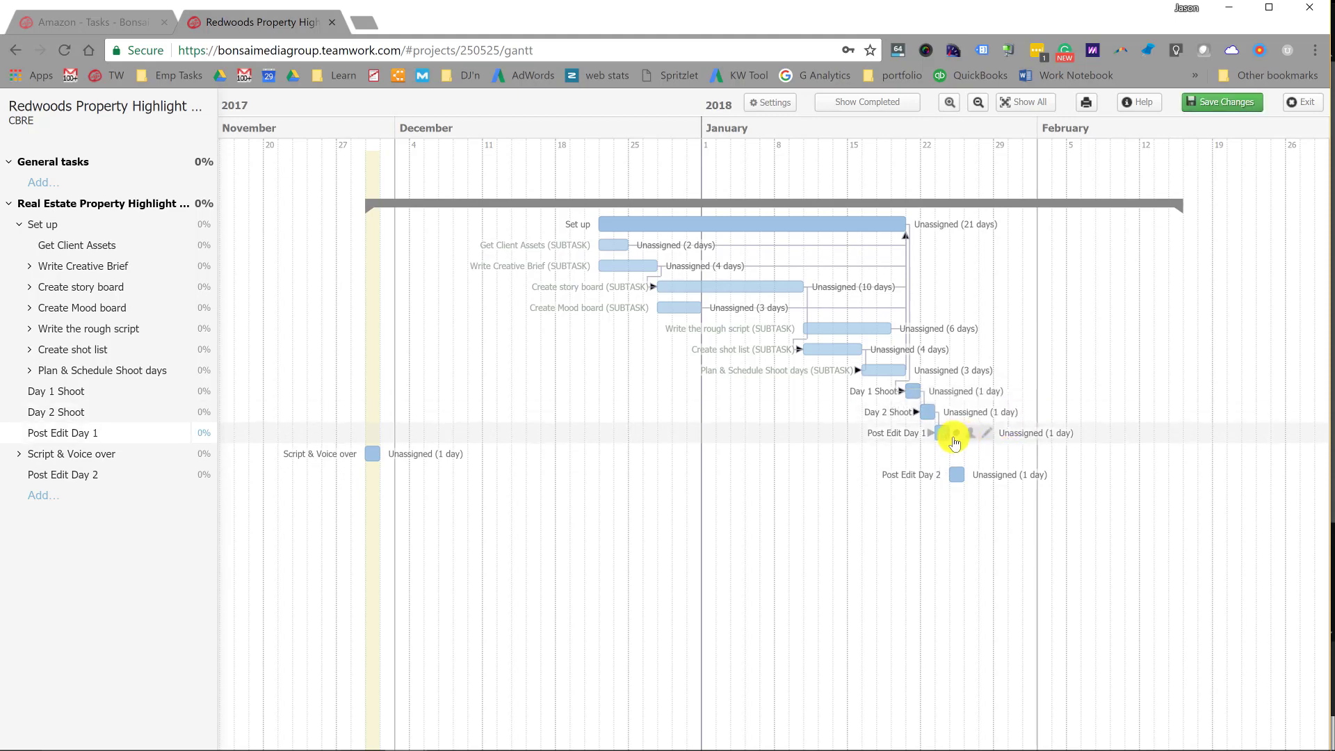
mouse_move(959, 434)
left_mouse_down()
mouse_move(401, 439)
mouse_move(368, 452)
left_mouse_up()
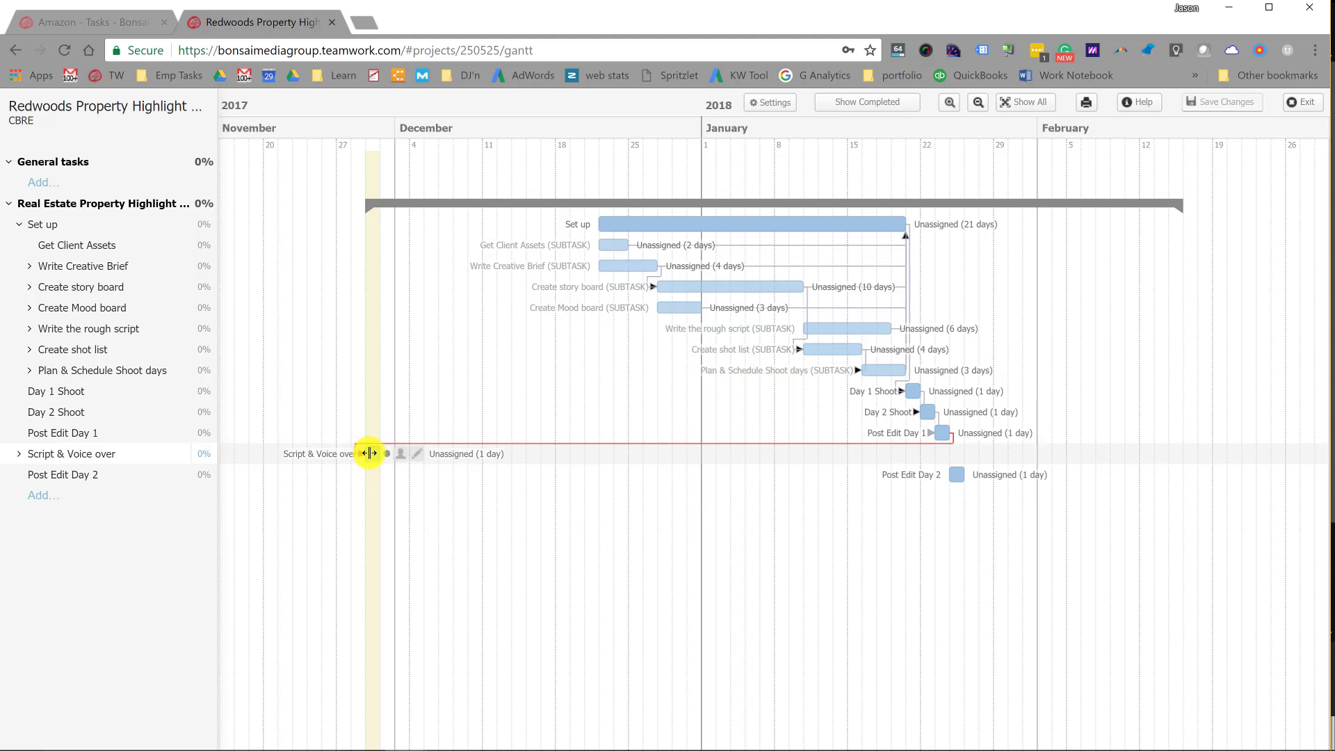
left_click_drag(371, 454, 511, 453)
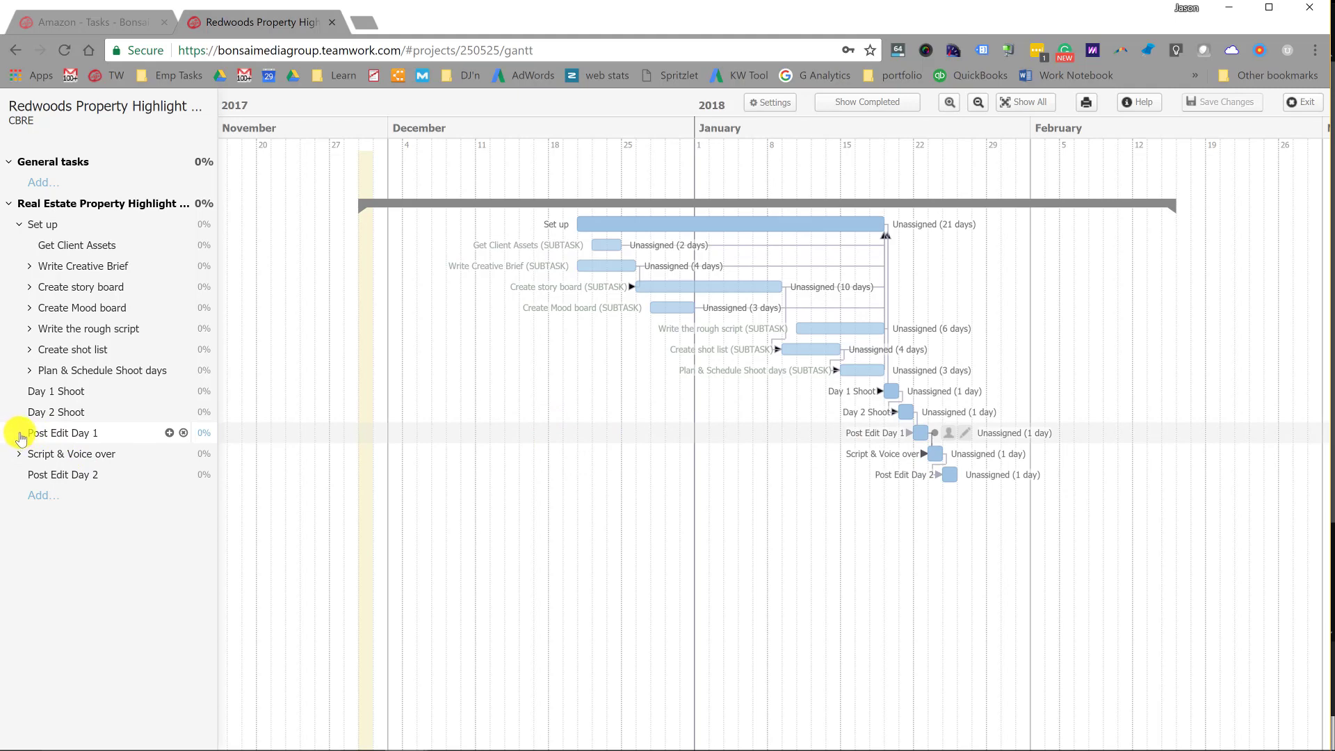
Expand Plan & Schedule Shoot days to reveal its get plan approved subtask
left_click(31, 372)
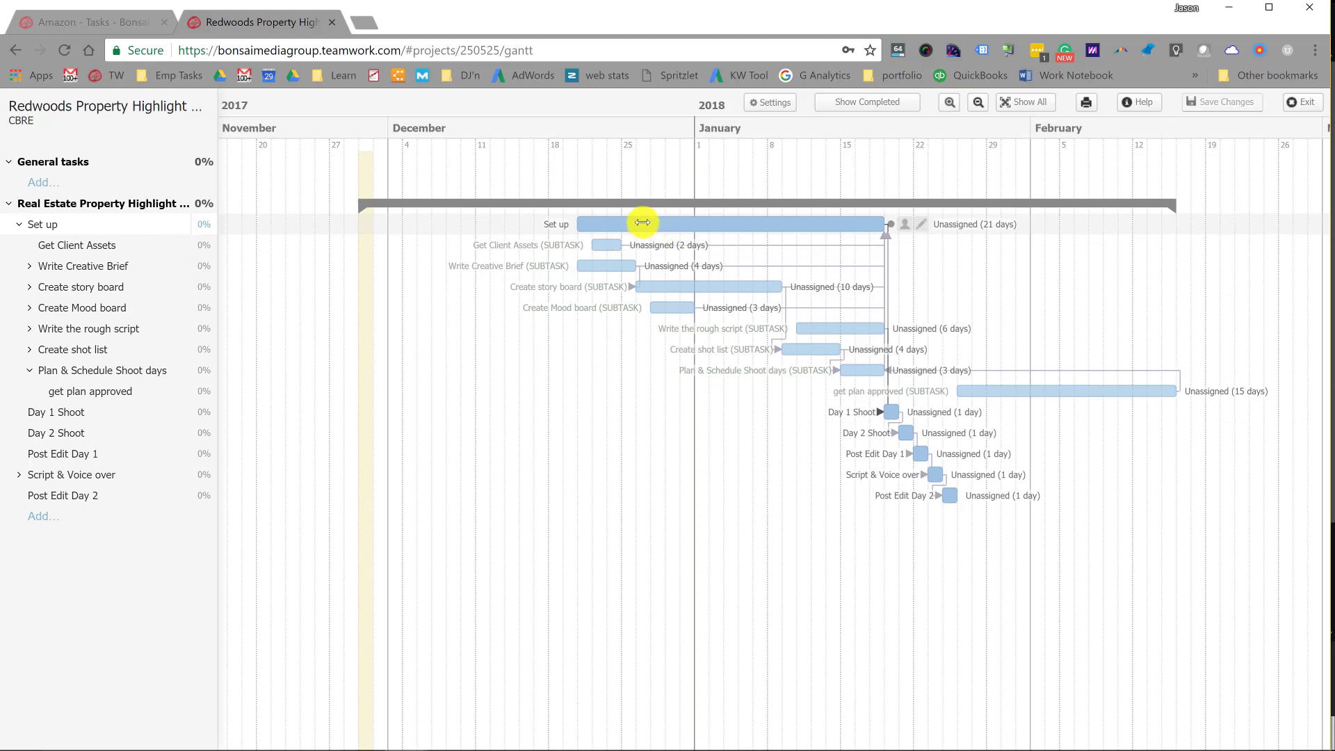
Move the Set up bar to Dec 26 so dependents shift, then back to Dec 20
left_click(643, 222)
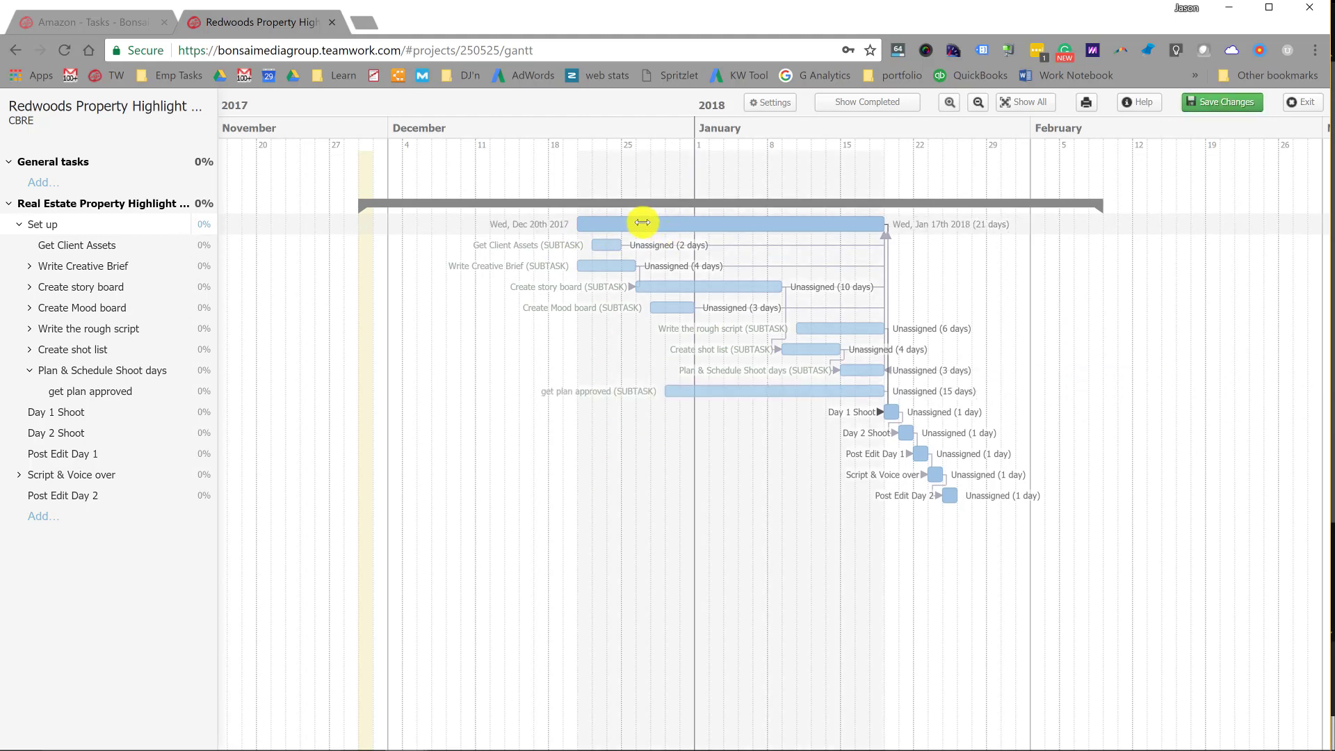
left_click_drag(642, 222, 700, 228)
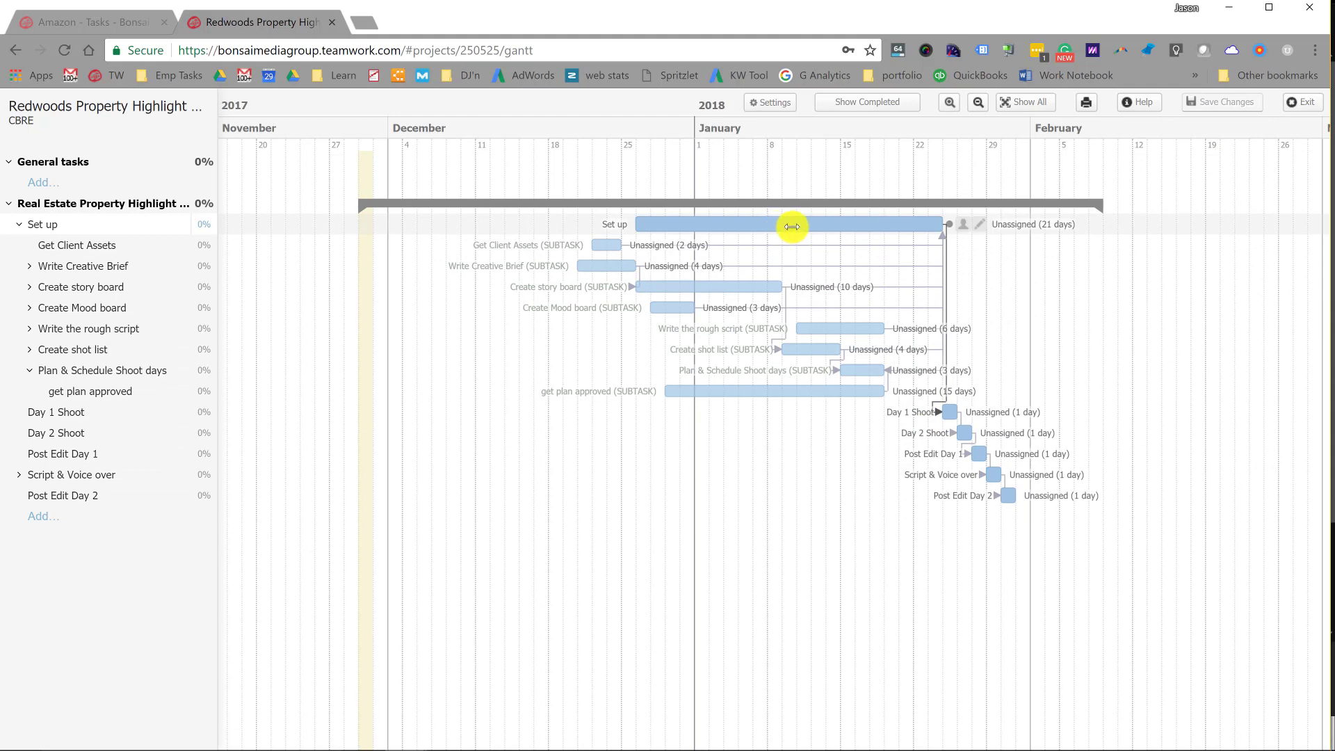
mouse_move(771, 224)
left_mouse_down()
mouse_move(723, 230)
mouse_move(754, 230)
left_mouse_up()
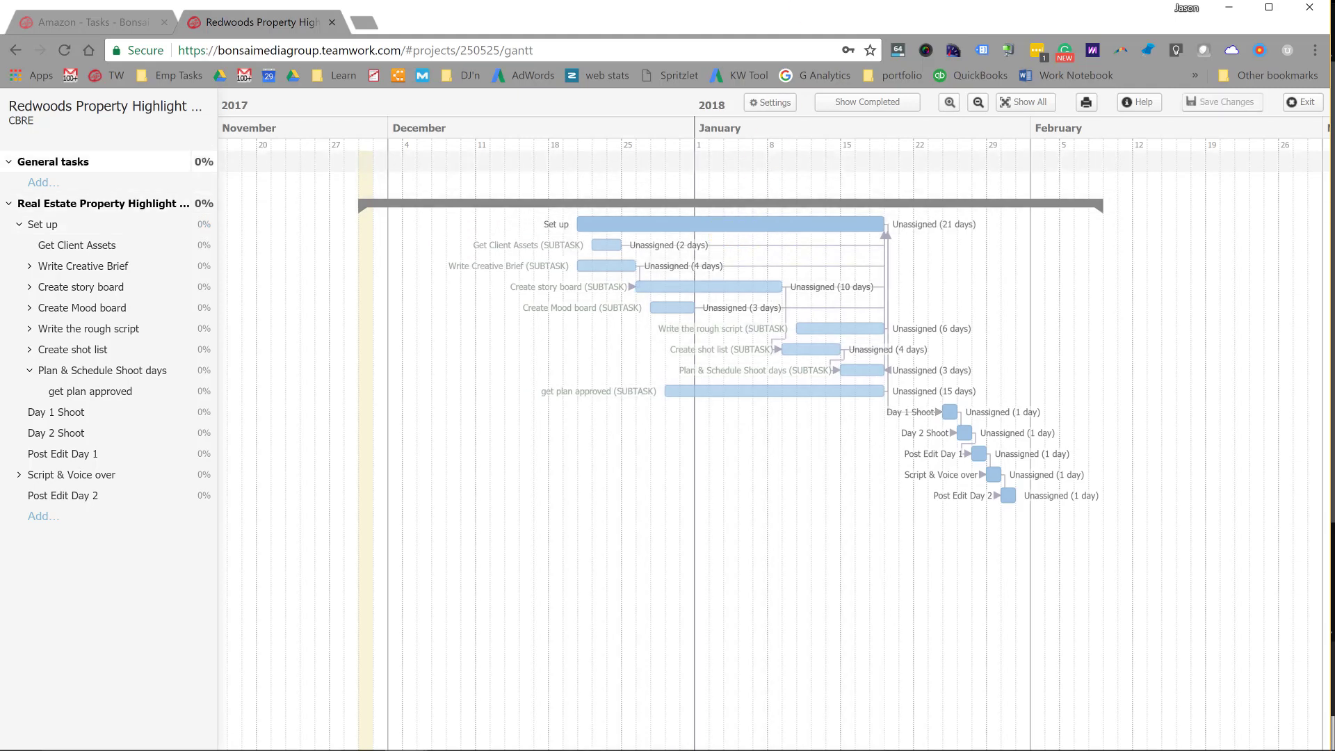